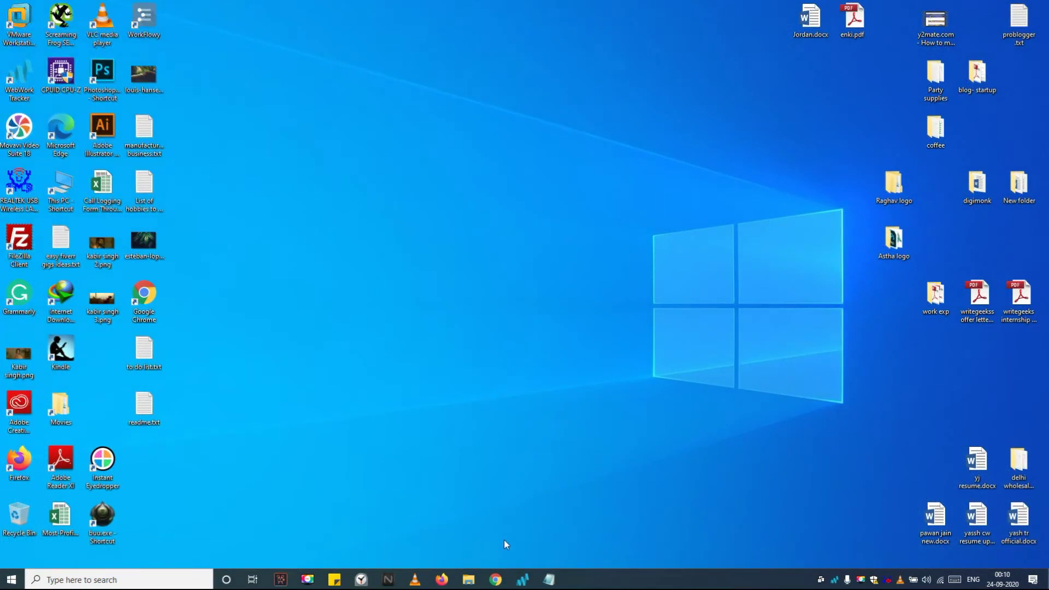
click(499, 574)
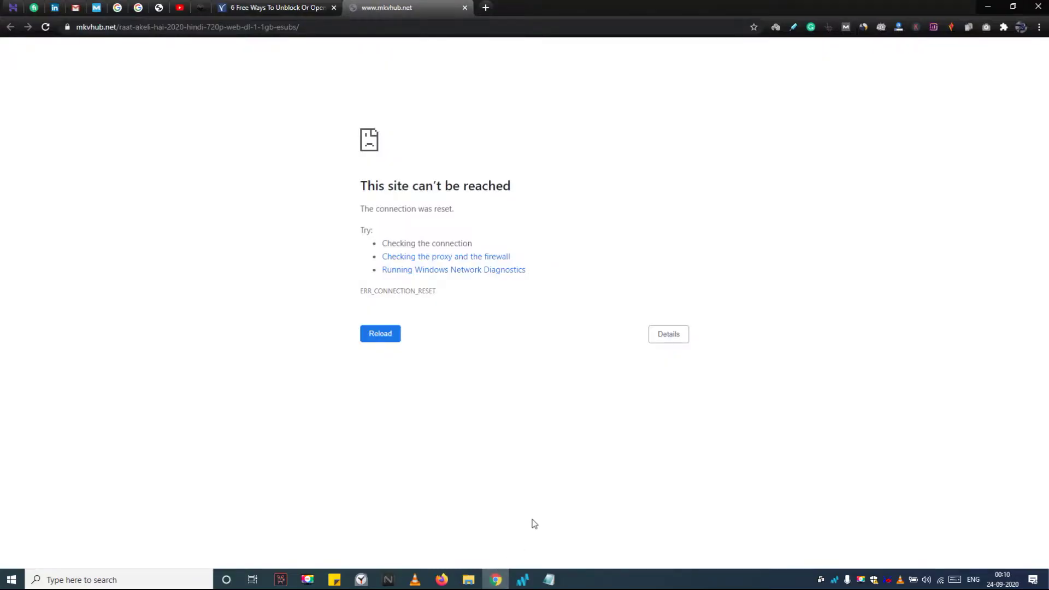
click(390, 336)
click(391, 338)
click(390, 337)
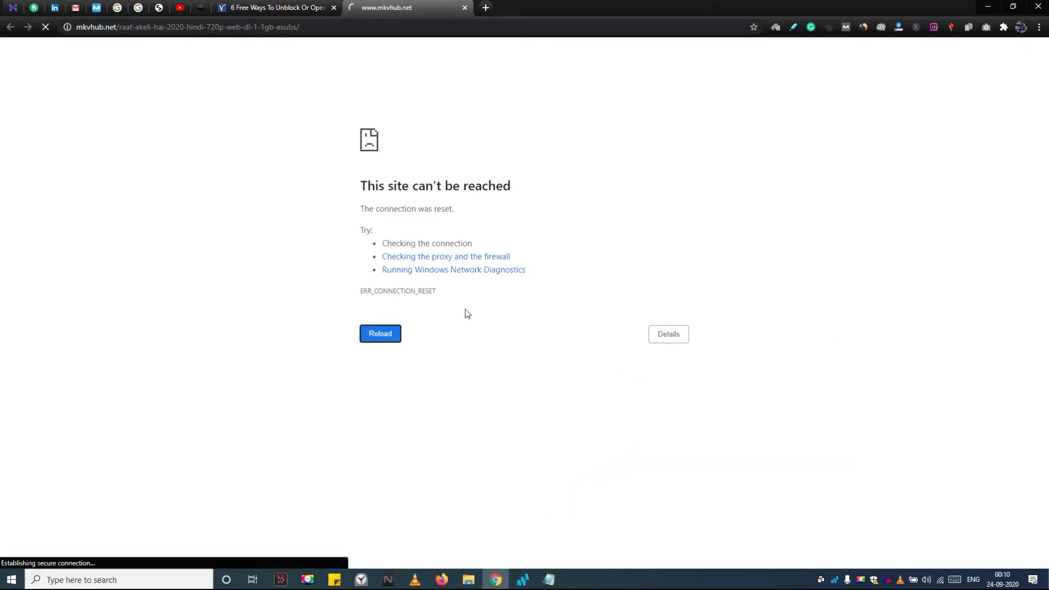
right_click(546, 283)
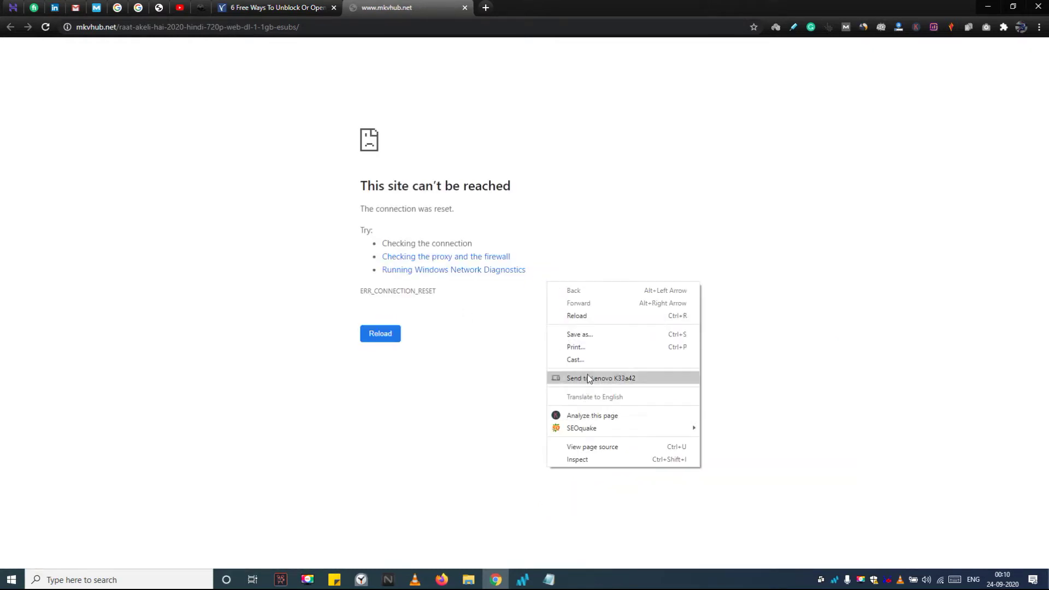
click(601, 318)
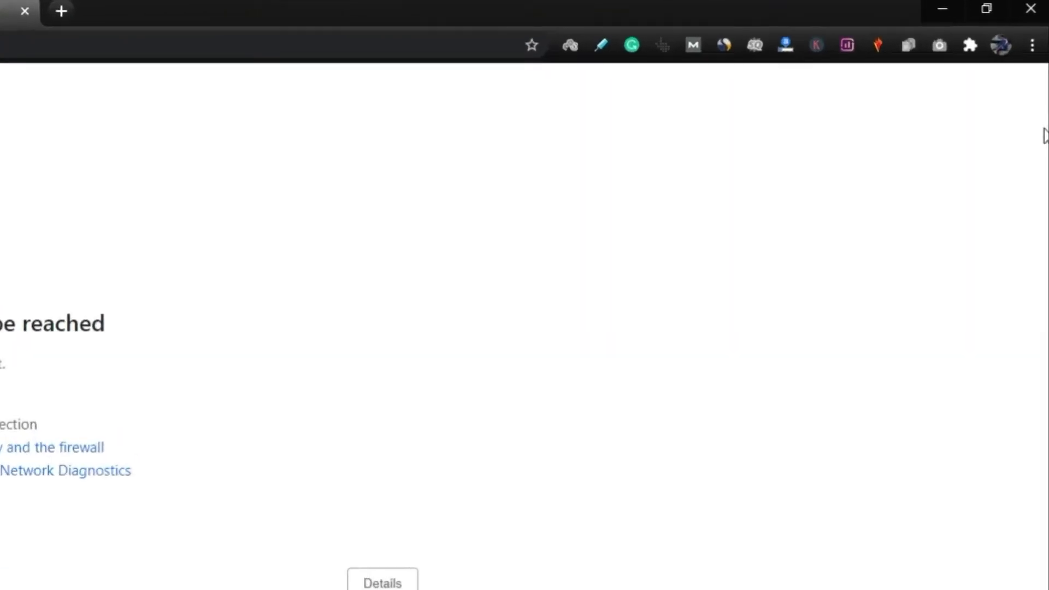
Step: Go to Chrome's Extensions page through More tools and expand its navigation panel
click(1026, 66)
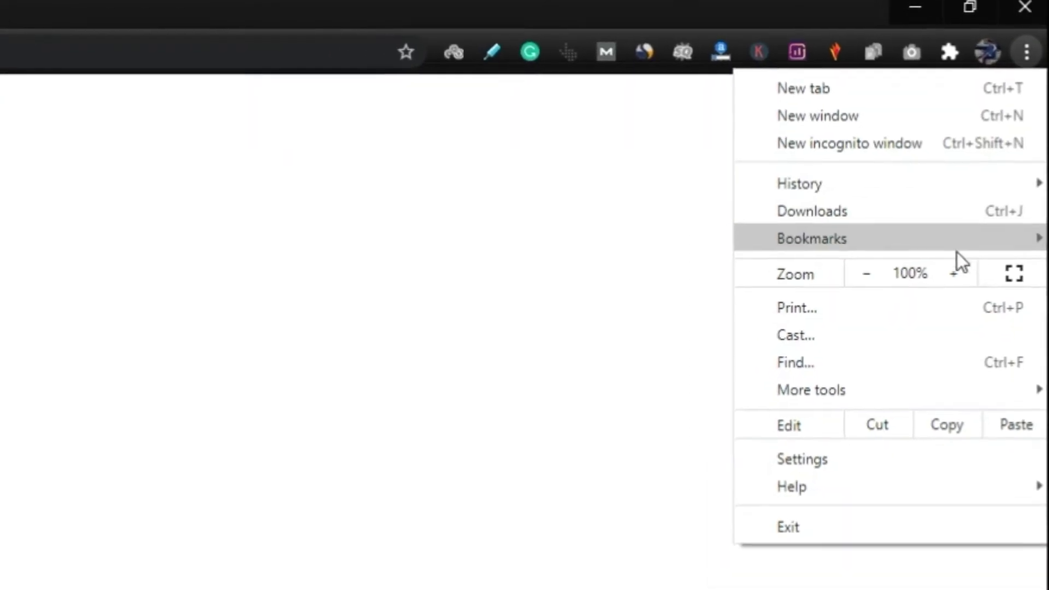
mouse_move(905, 389)
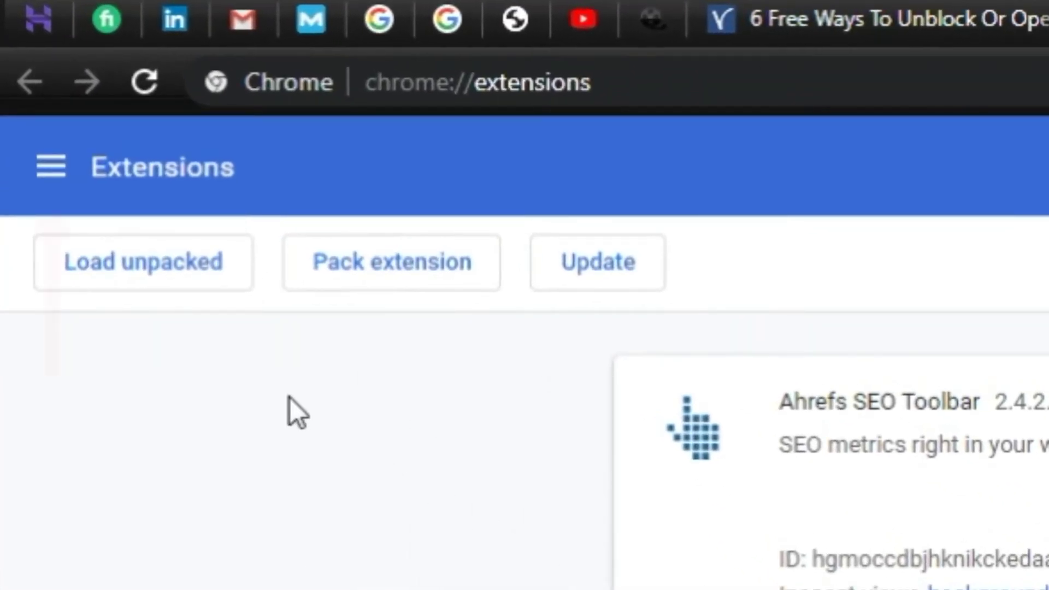
click(57, 171)
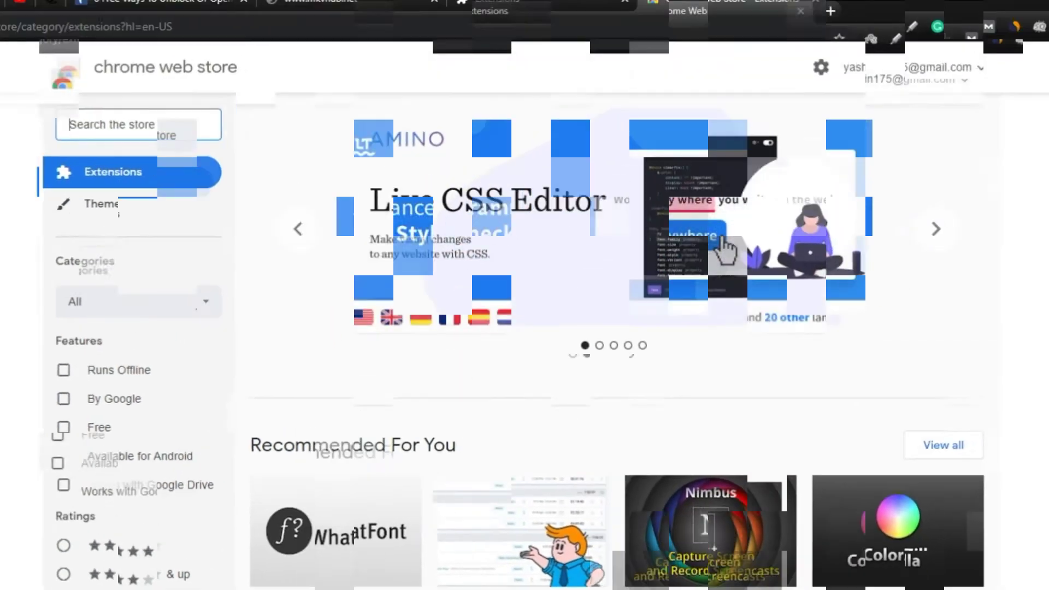
Step: Search the Web Store for 'zenmate' and open the ZenMate Free VPN–Best VPN for Chrome listing
click(96, 135)
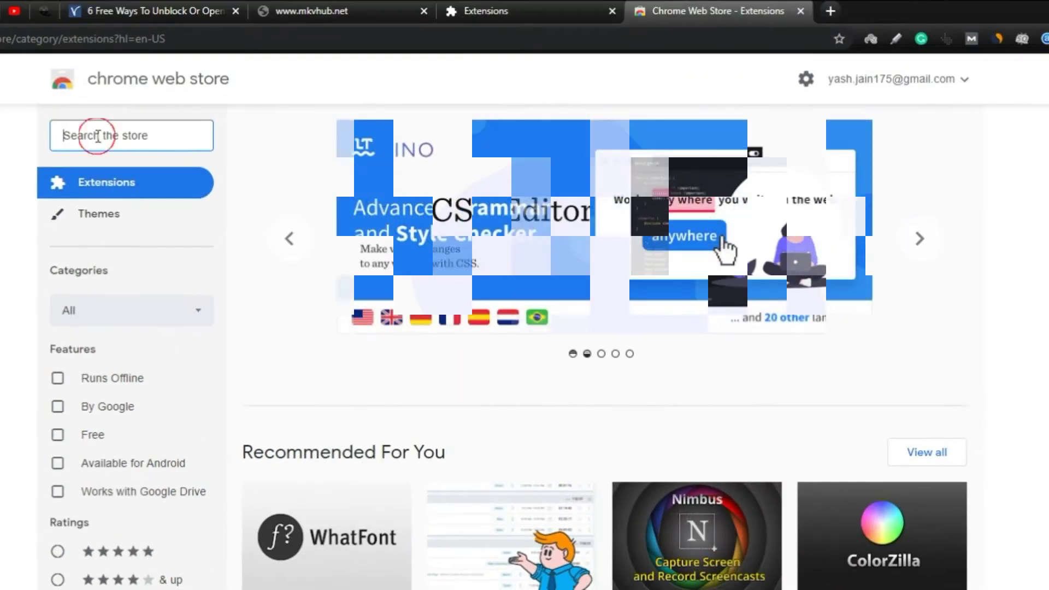
text(zenma)
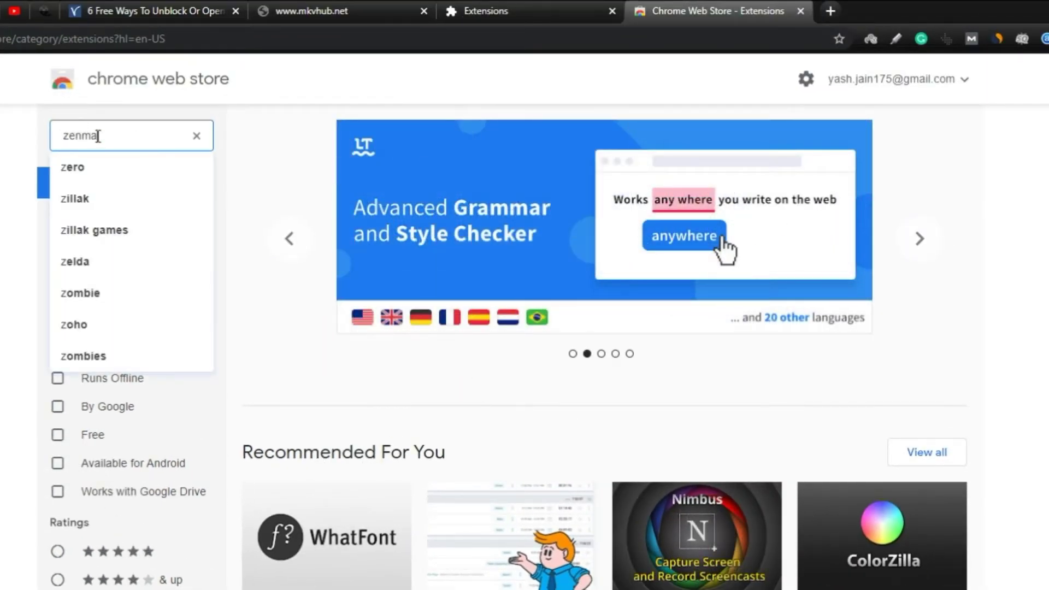
text(te)
key(Return)
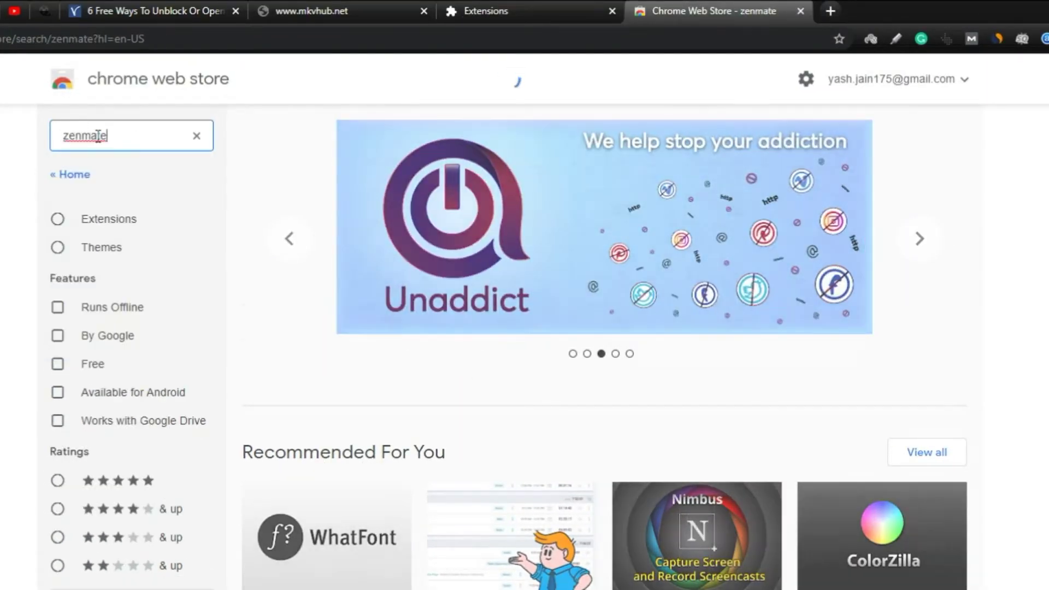
click(99, 135)
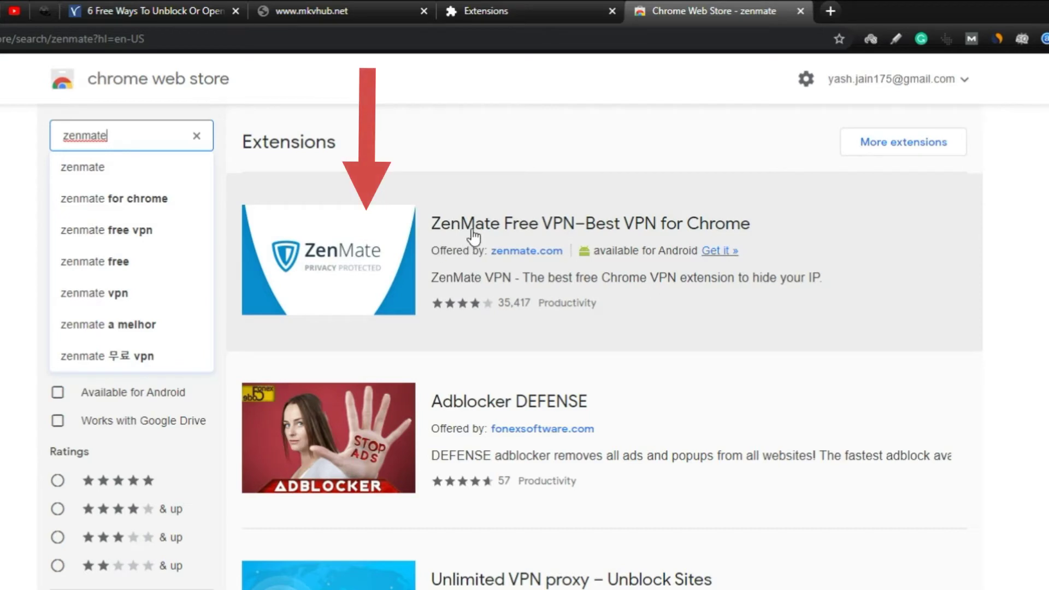
click(474, 236)
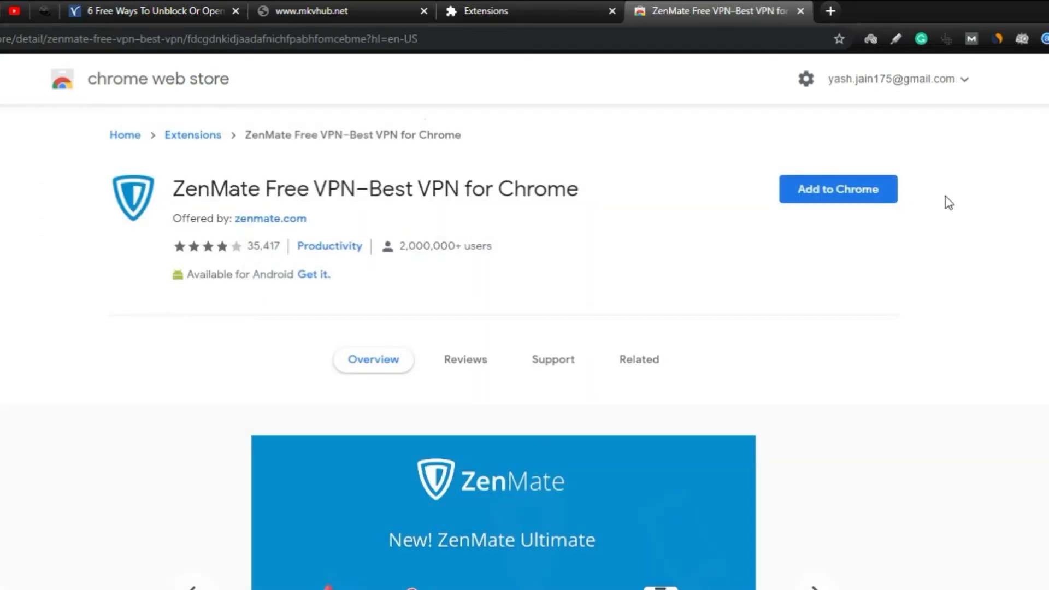
Step: Add ZenMate Free VPN to Chrome, confirm the installation, and dismiss the added notice
click(877, 203)
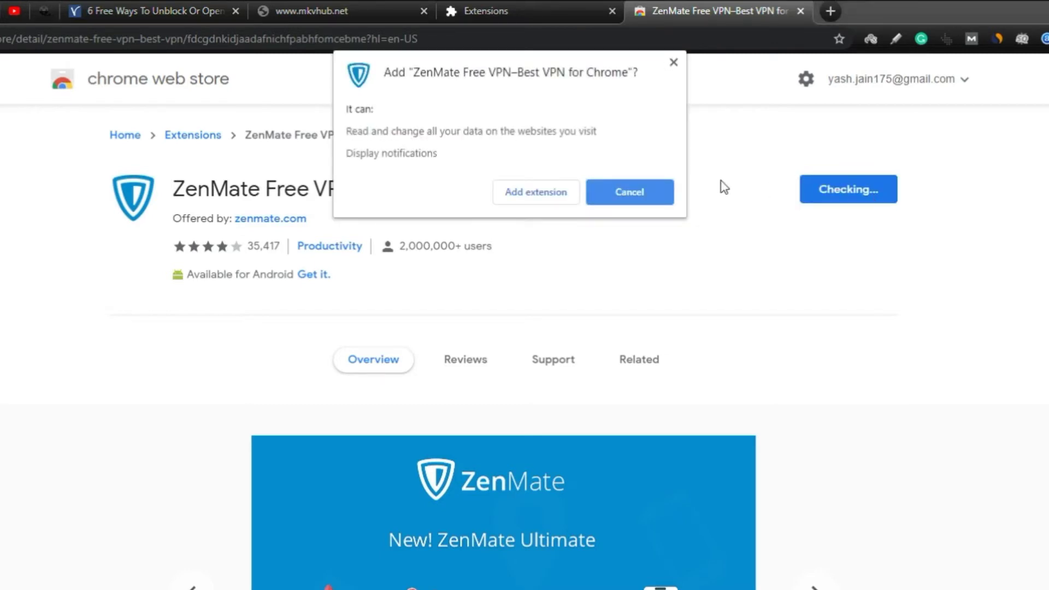
click(531, 197)
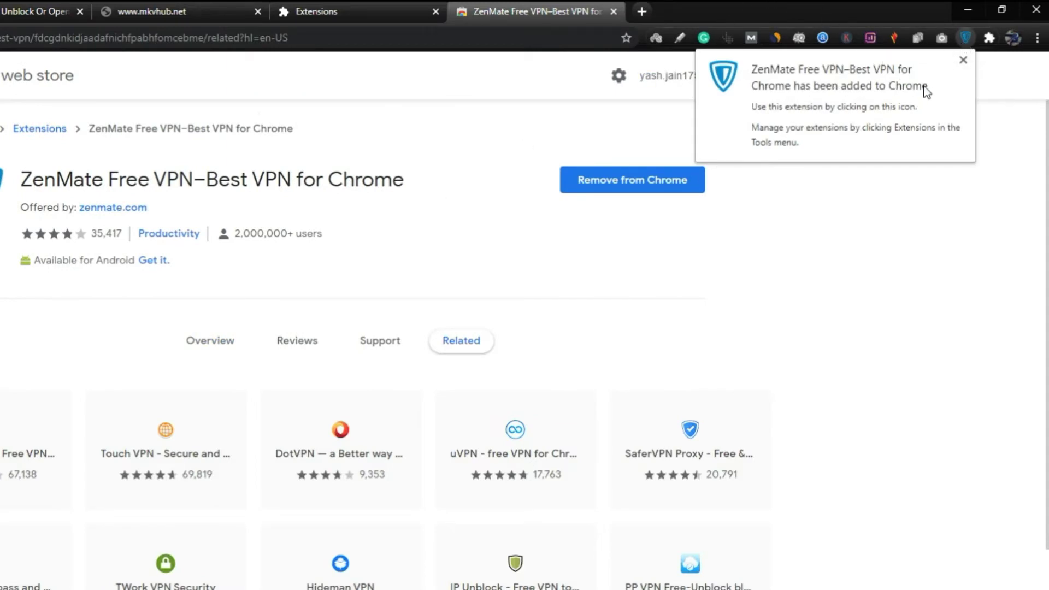
click(962, 61)
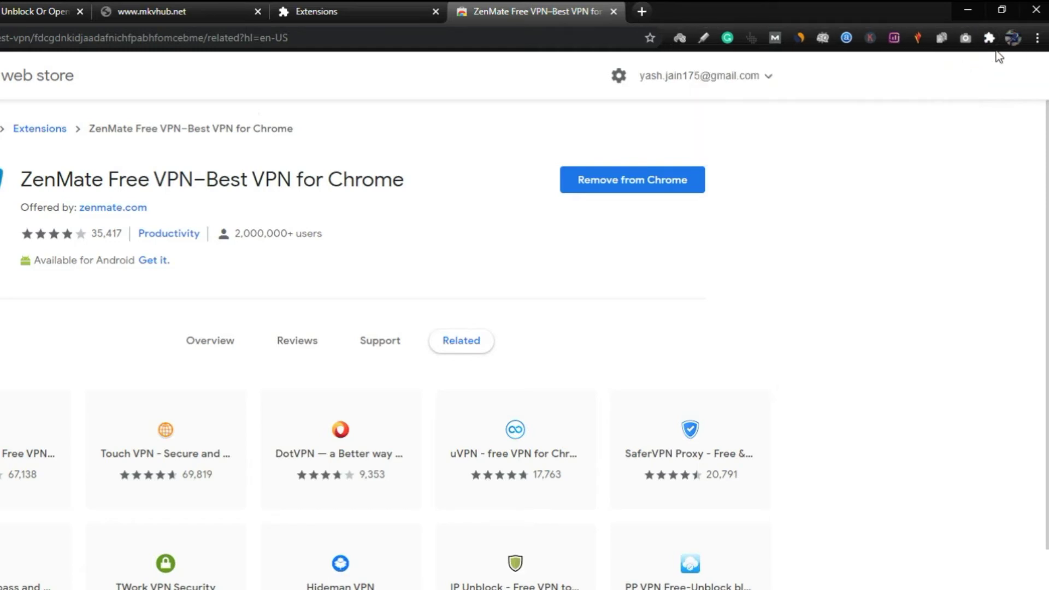
Step: Switch the ZenMate VPN location from Romania to United States
click(990, 37)
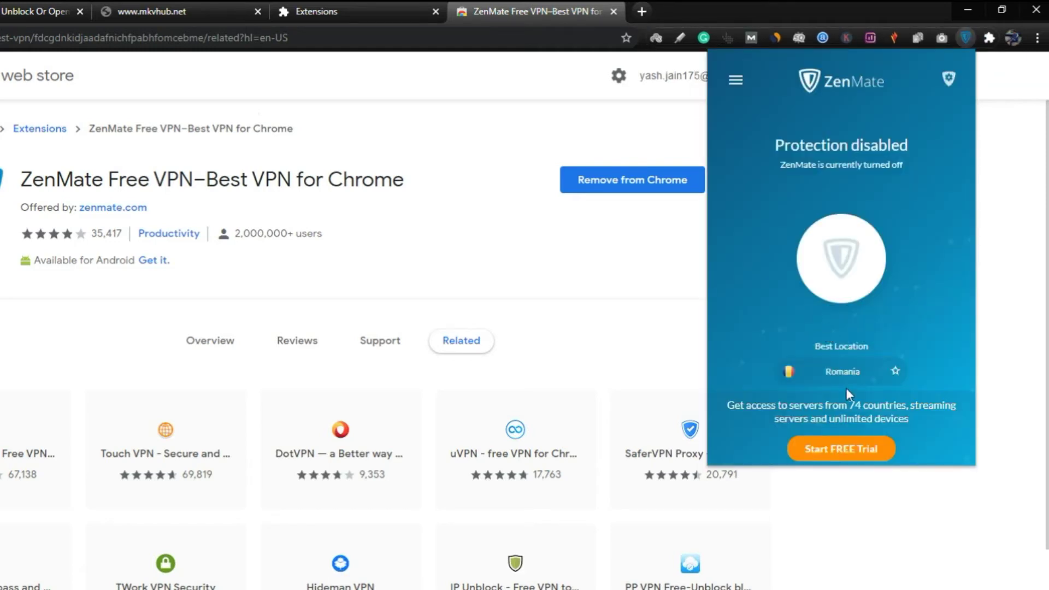
click(845, 374)
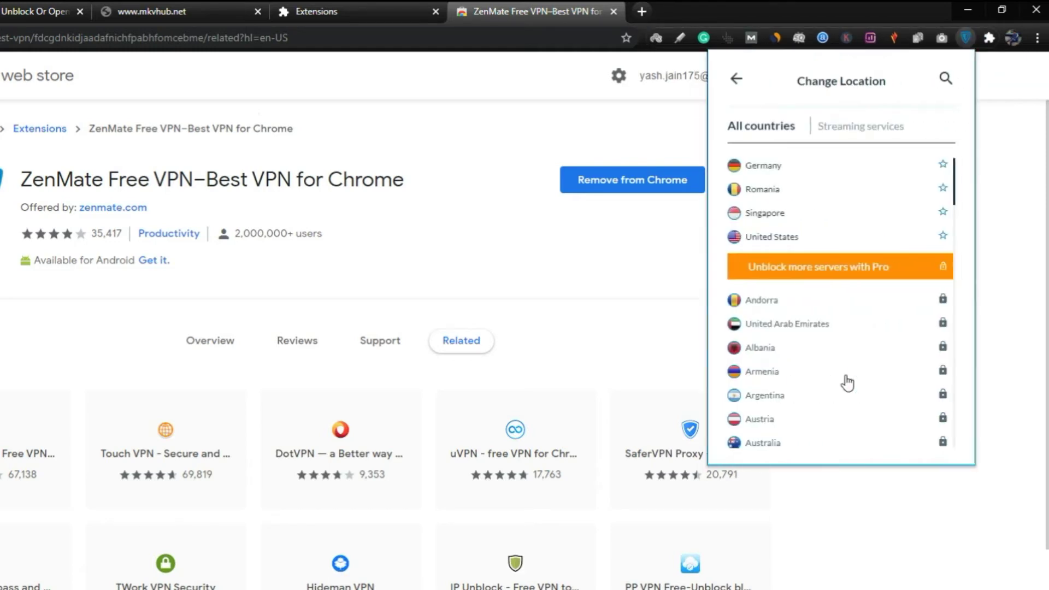
click(824, 239)
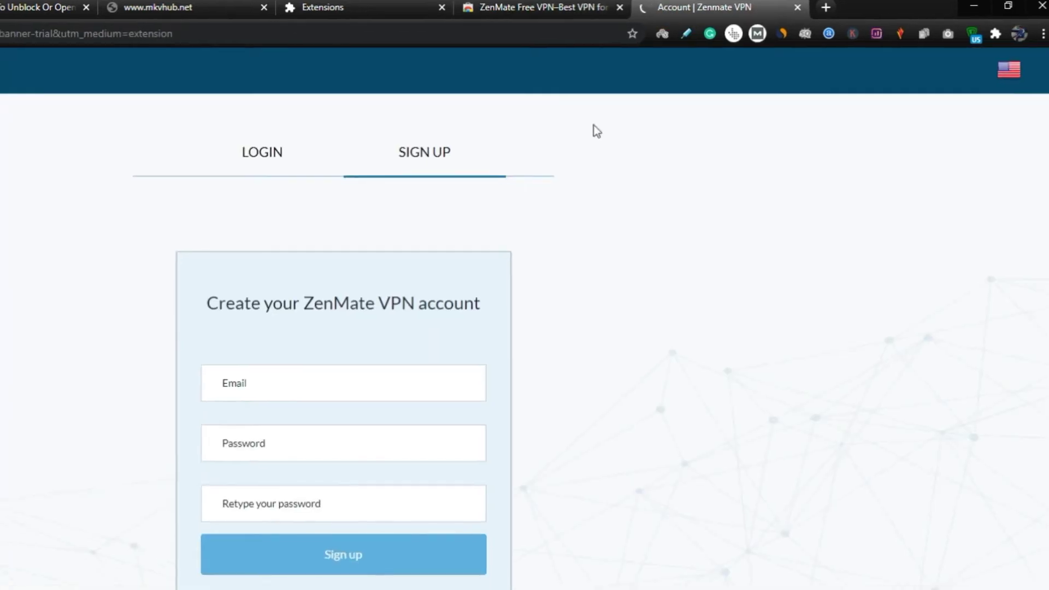
Step: Enter an account email and password, retype the password, and submit the ZenMate sign-up
click(319, 386)
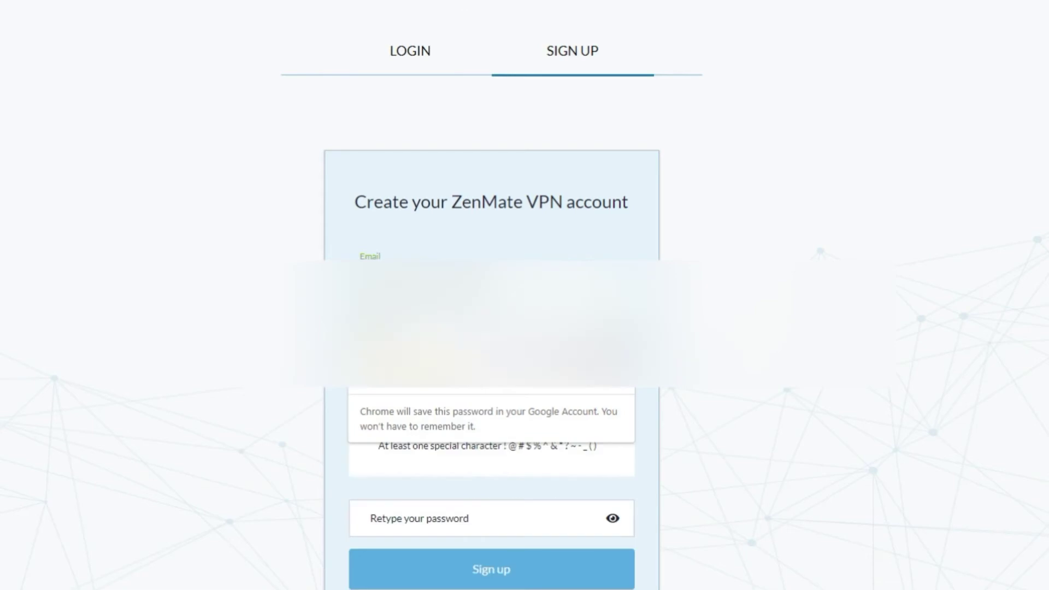
key(Return)
key(Tab)
text(*********)
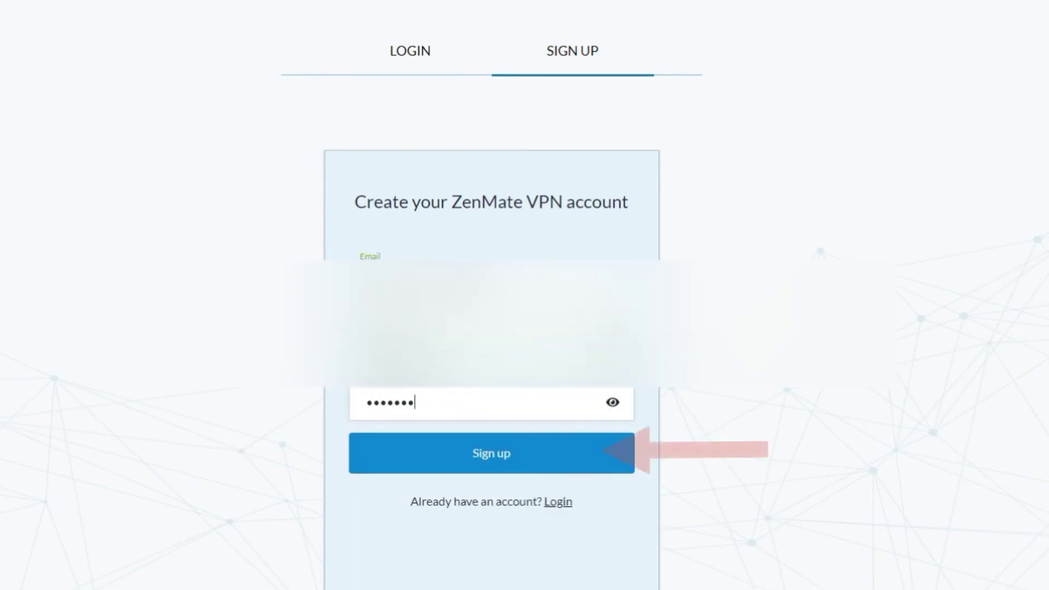
key(Return)
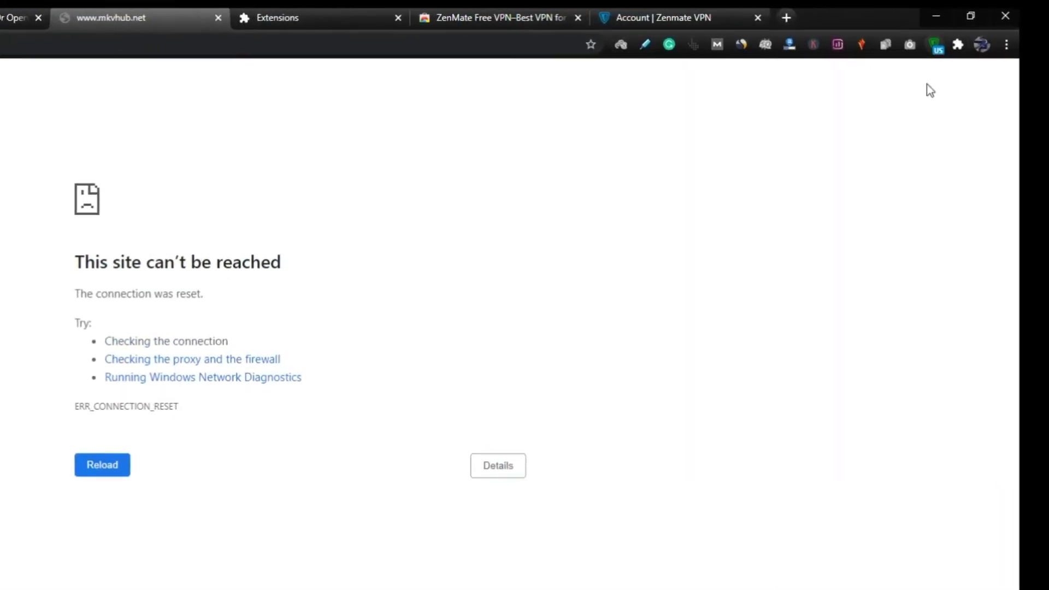
Step: Log in from the ZenMate toolbar popup, then close it once connected to United States
click(938, 51)
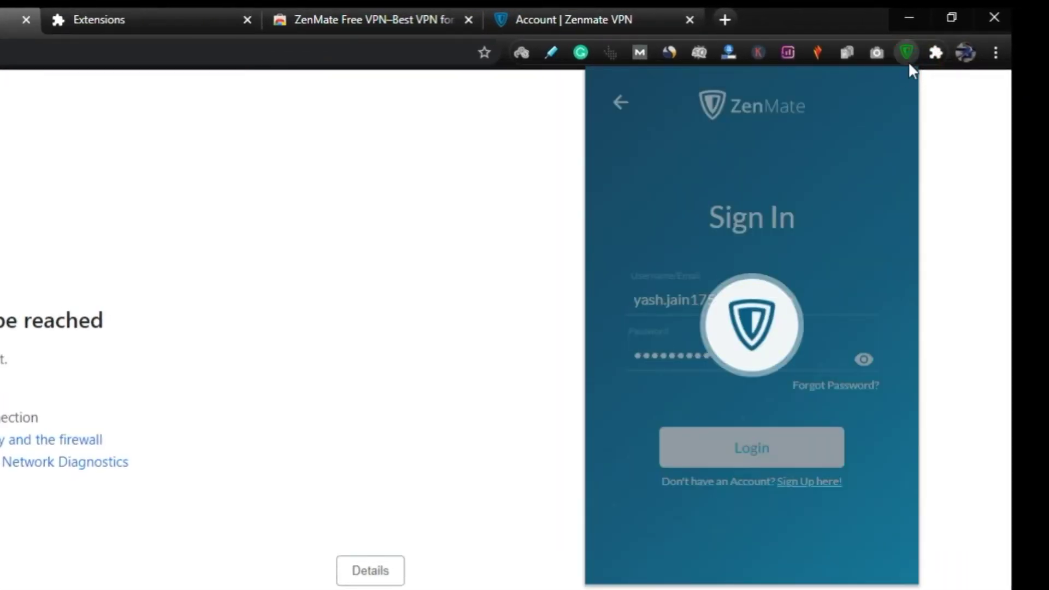
click(746, 448)
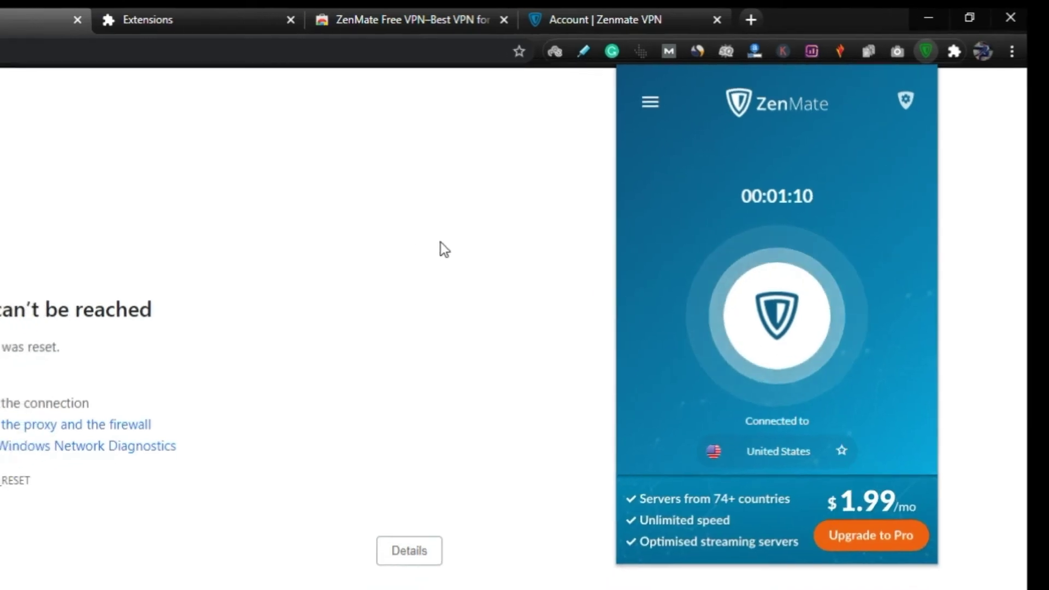
click(442, 260)
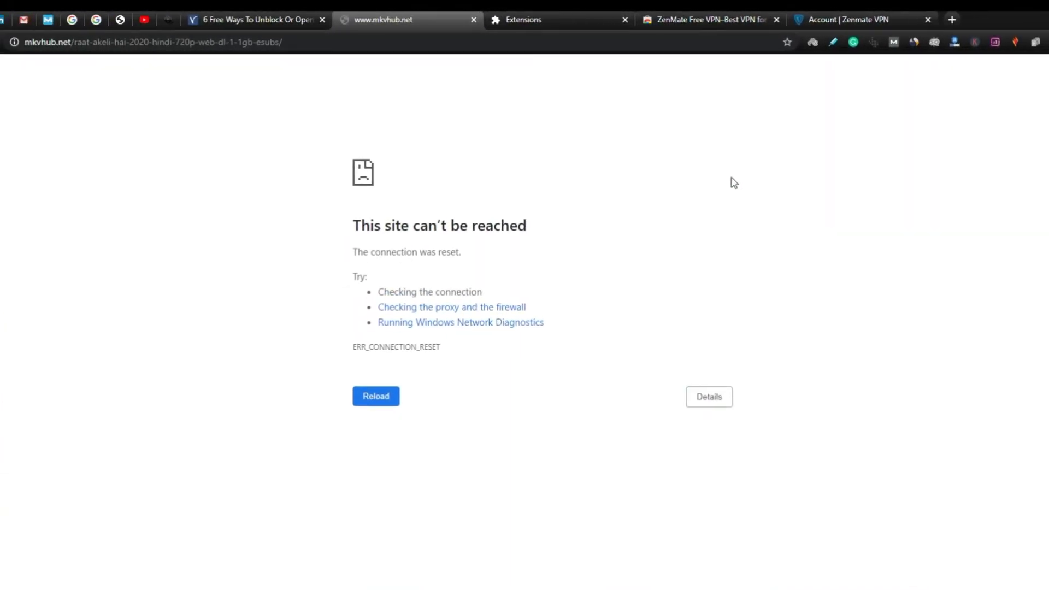
Step: Reload the mkvhub.net error page and scroll through the loaded Raat Akeli Hai 2020 post
right_click(690, 193)
click(776, 218)
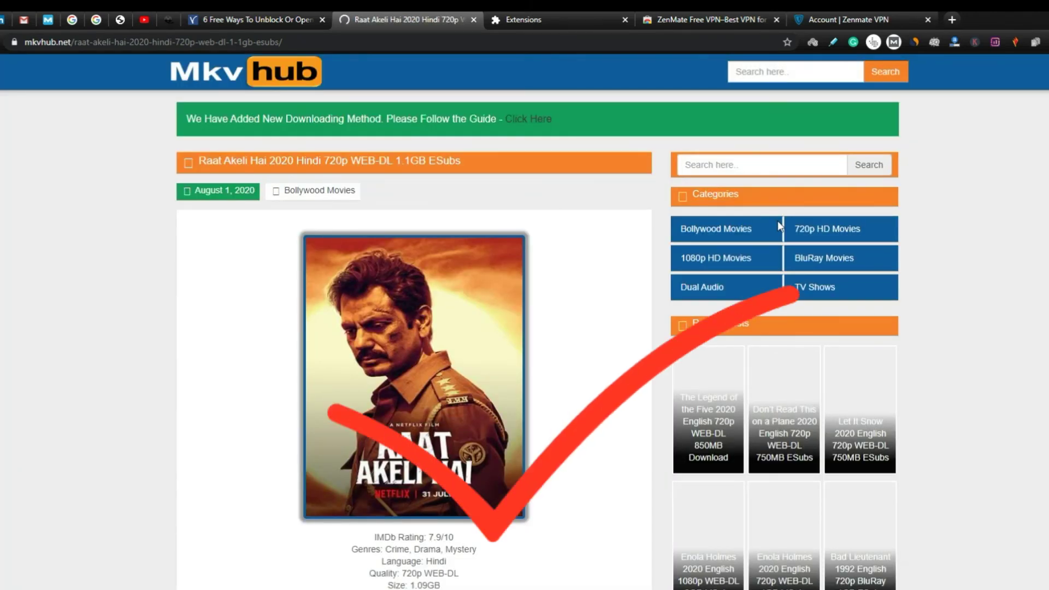
scroll(656, 407, down, 15)
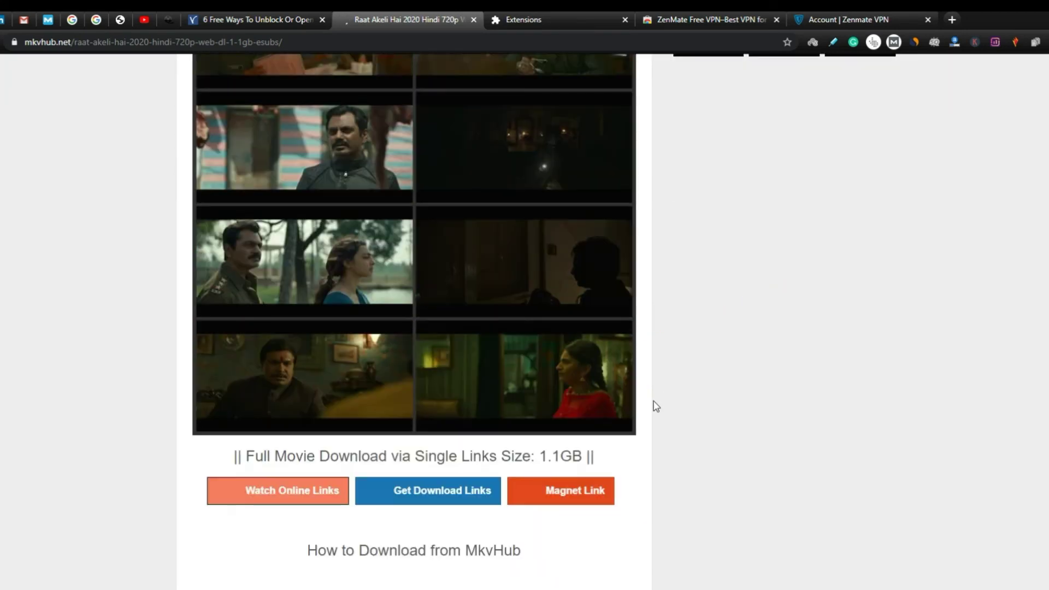
scroll(656, 407, up, 1)
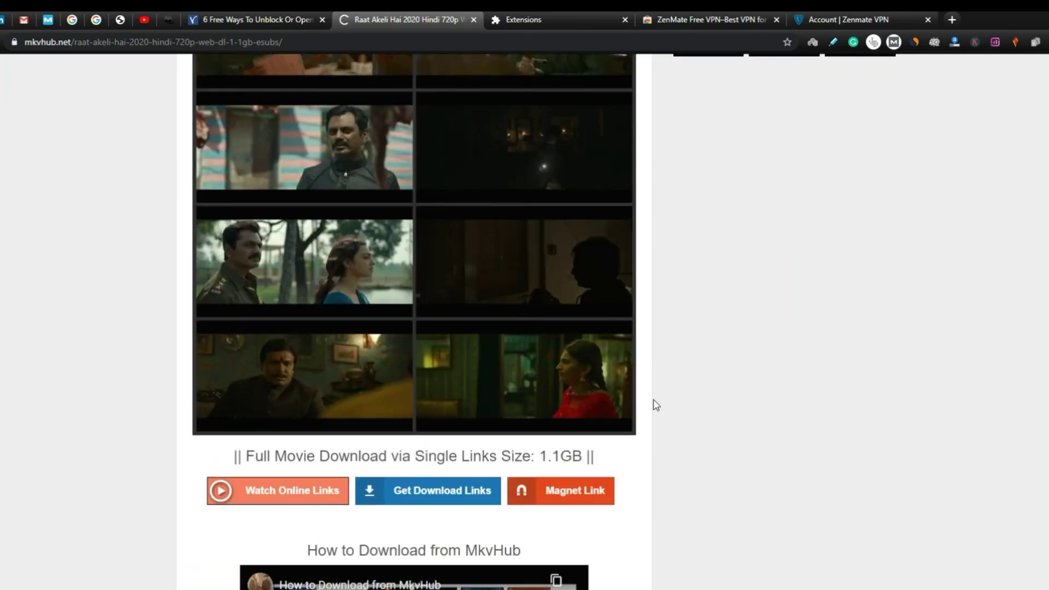
scroll(656, 406, down, 15)
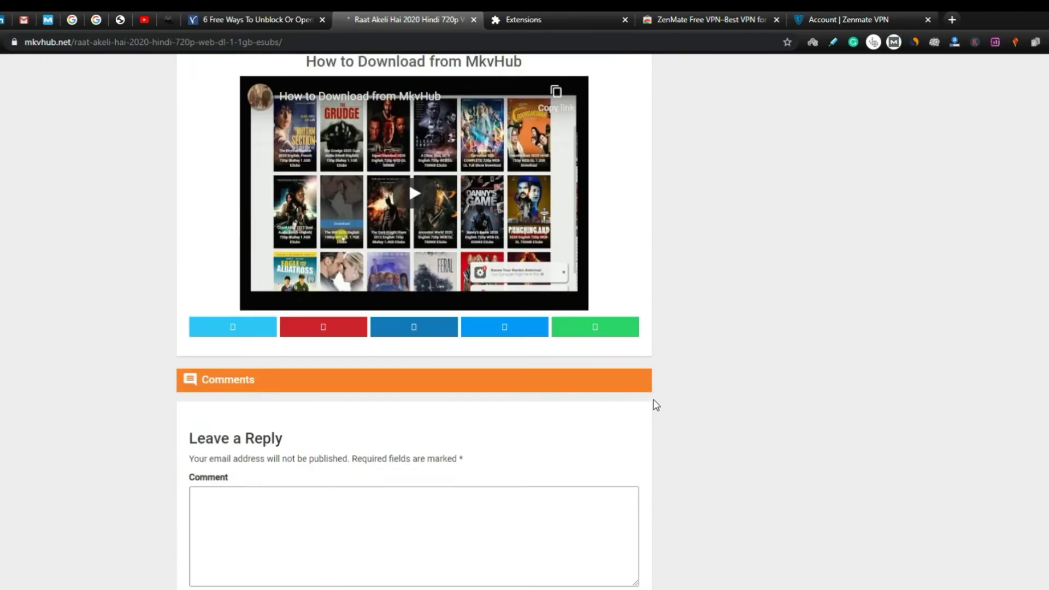
scroll(656, 405, up, 1)
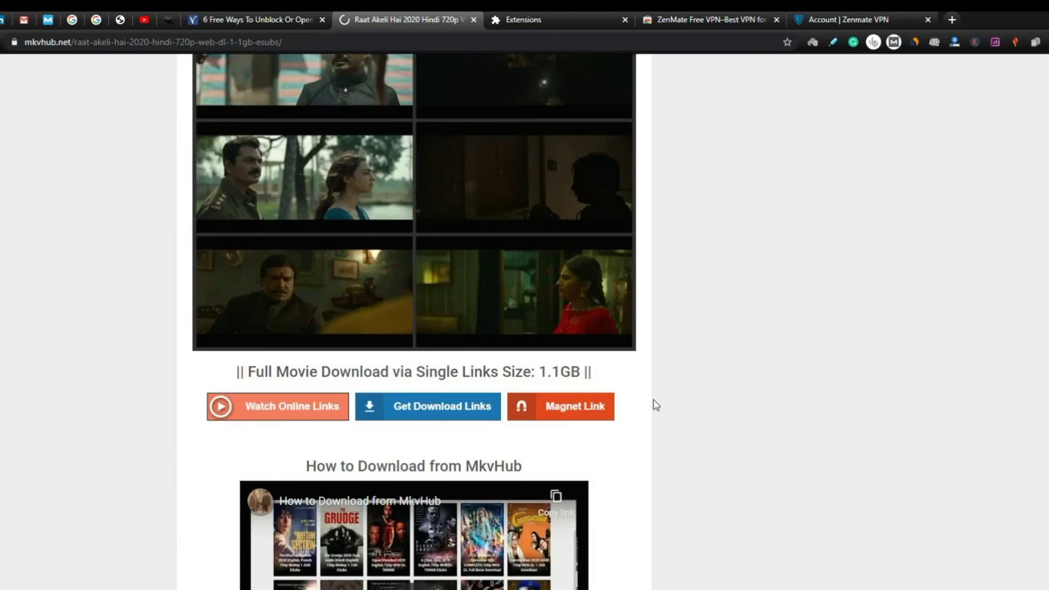
scroll(656, 405, up, 12)
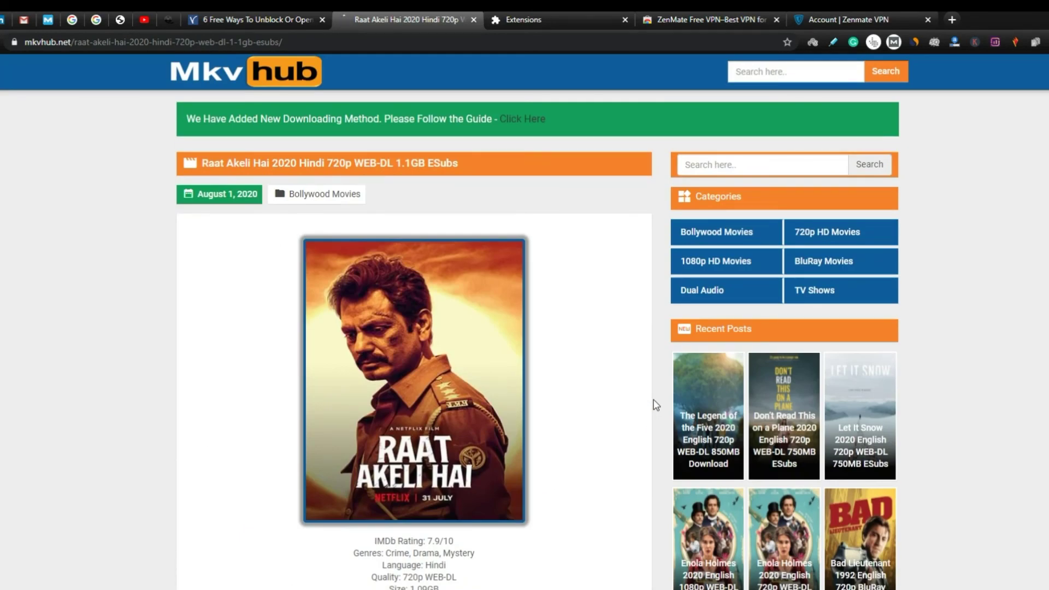